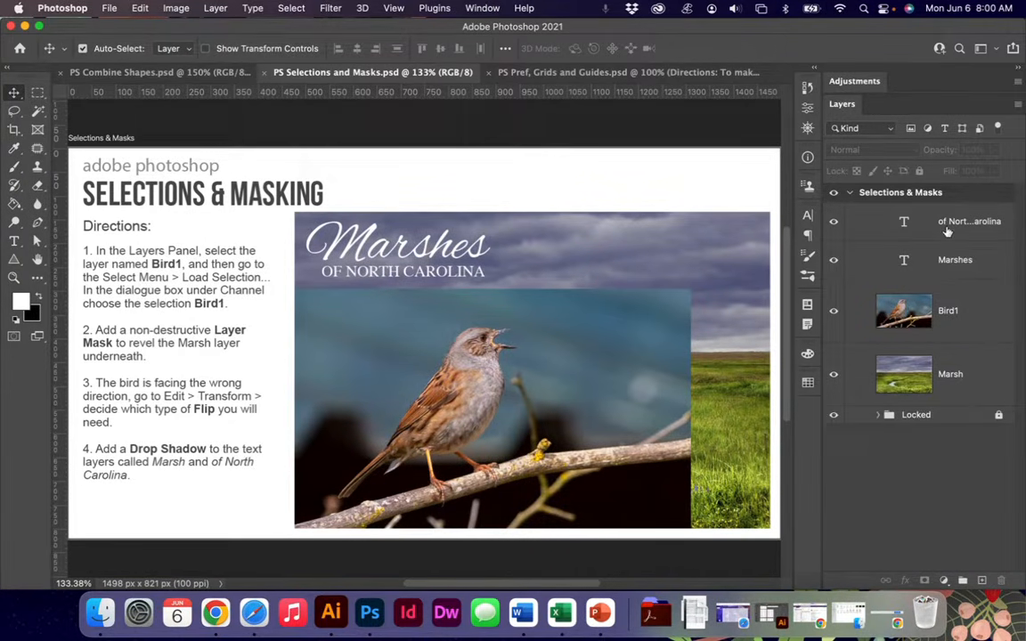
# Lock the two text layers, of North Carolina and Marshes
pyautogui.click(868, 221)
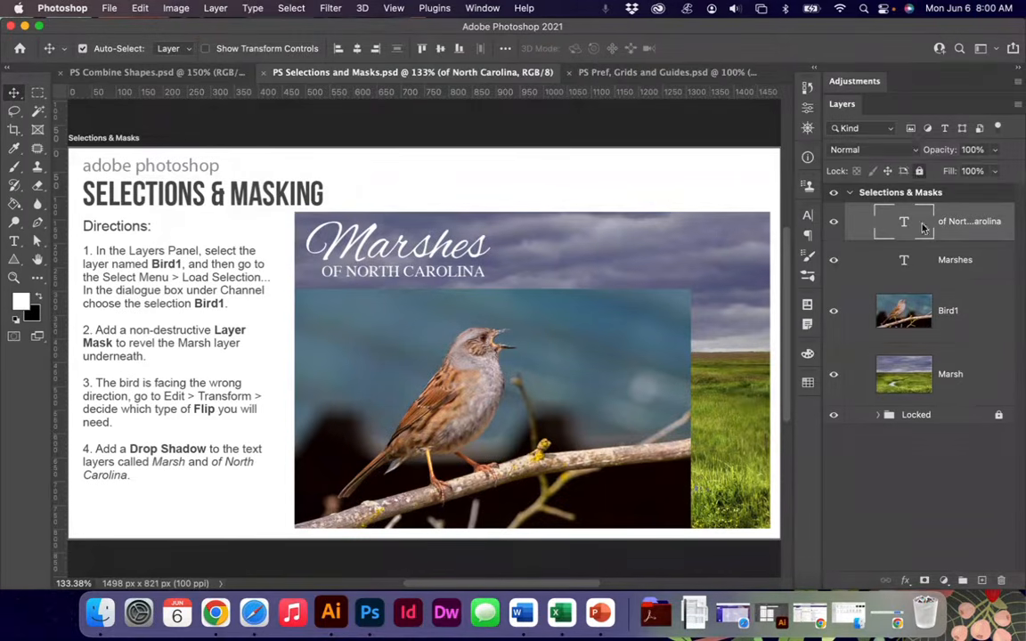
pyautogui.click(930, 260)
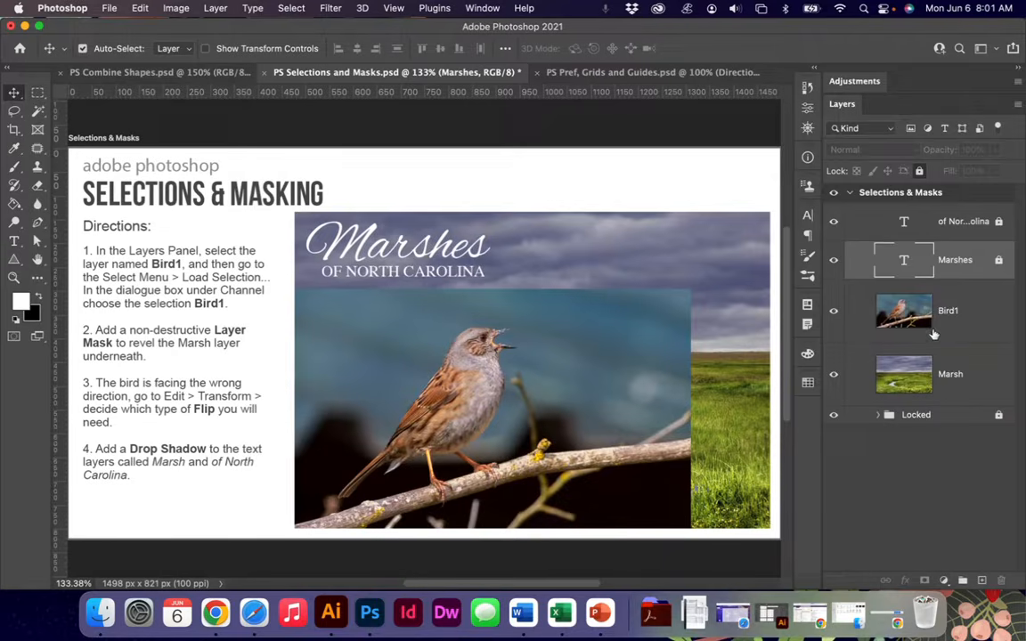
# Load the saved Bird1 channel as a new selection with the Bird1 layer active
pyautogui.click(960, 322)
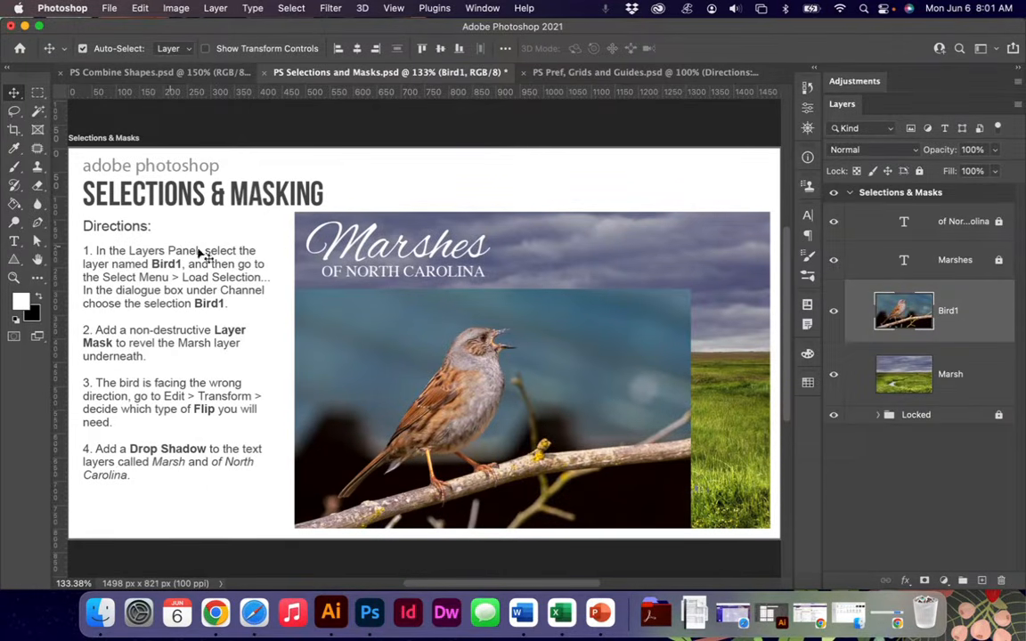
pyautogui.click(291, 8)
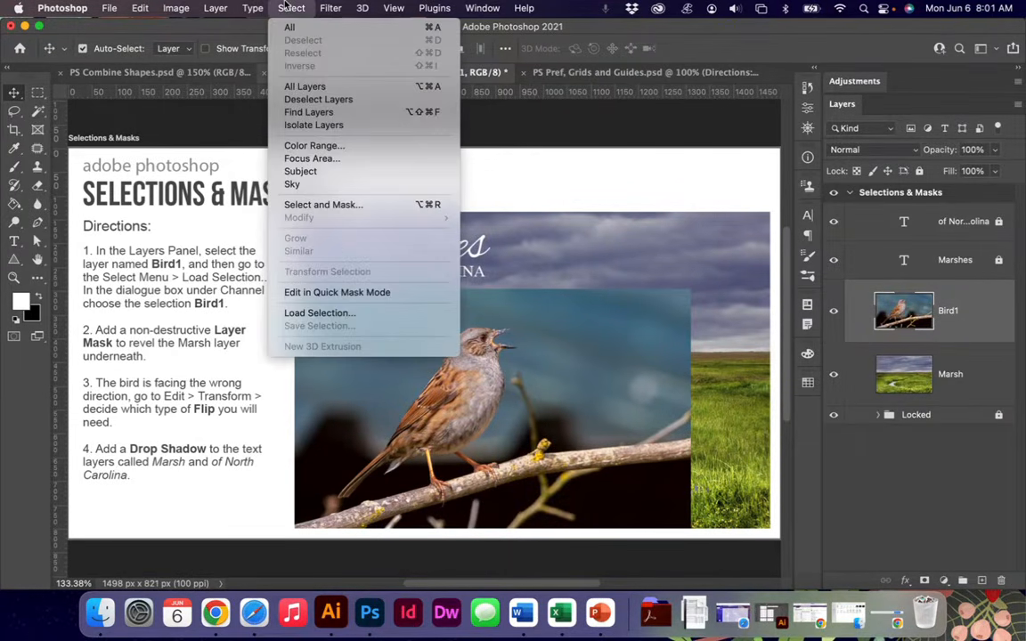
pyautogui.click(319, 313)
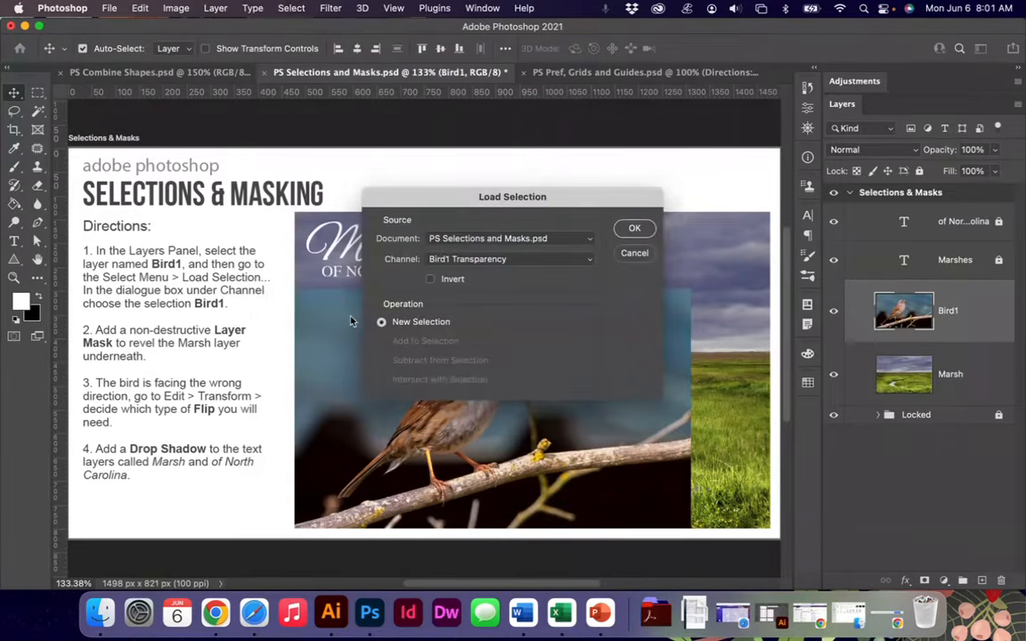
pyautogui.moveTo(452, 200); pyautogui.dragTo(507, 166)
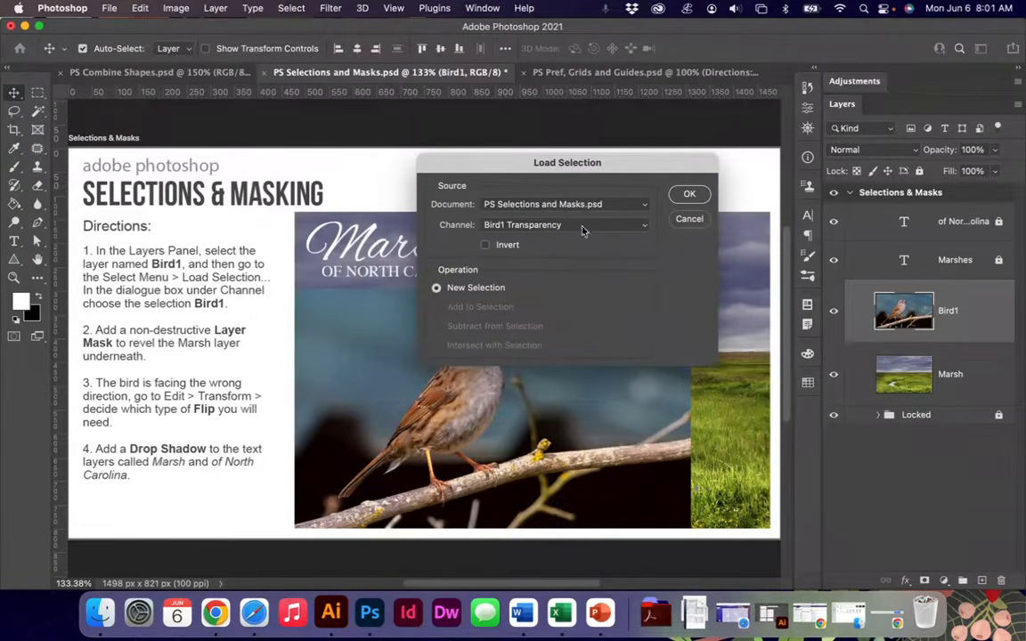
pyautogui.click(619, 226)
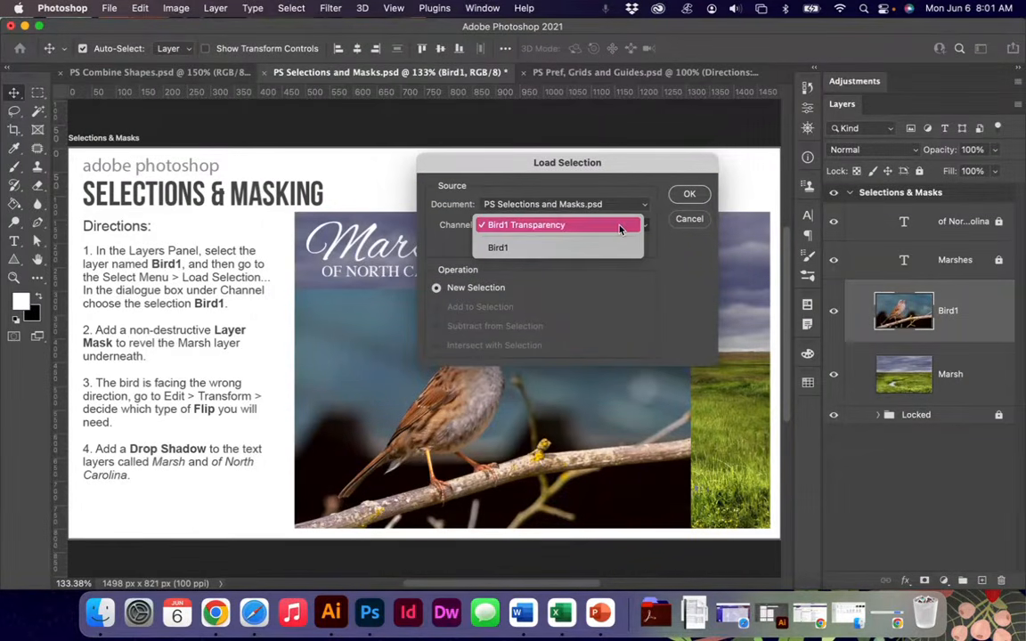
pyautogui.click(499, 248)
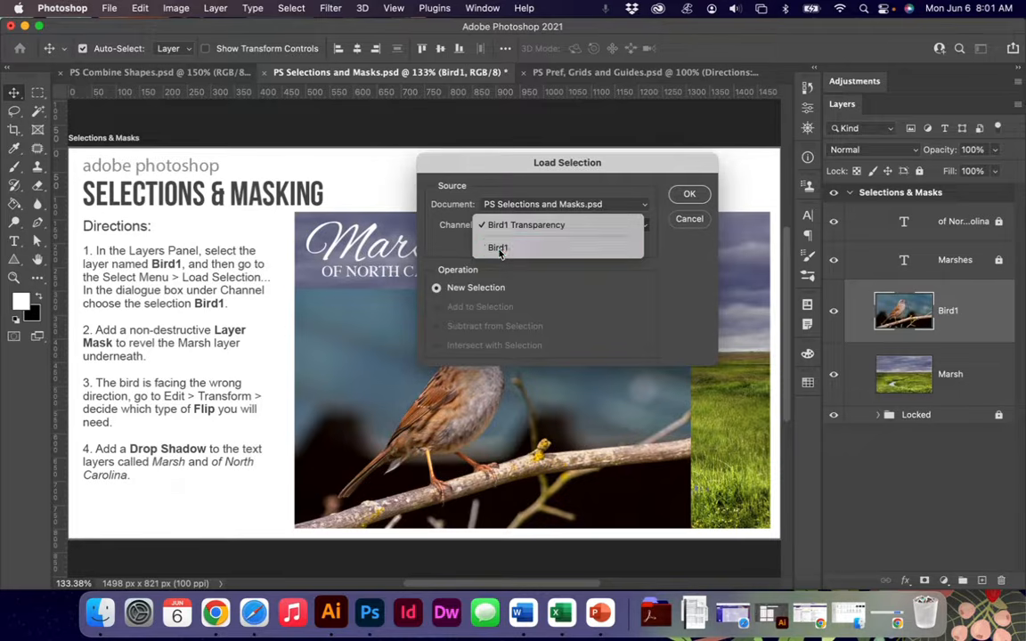
pyautogui.click(690, 194)
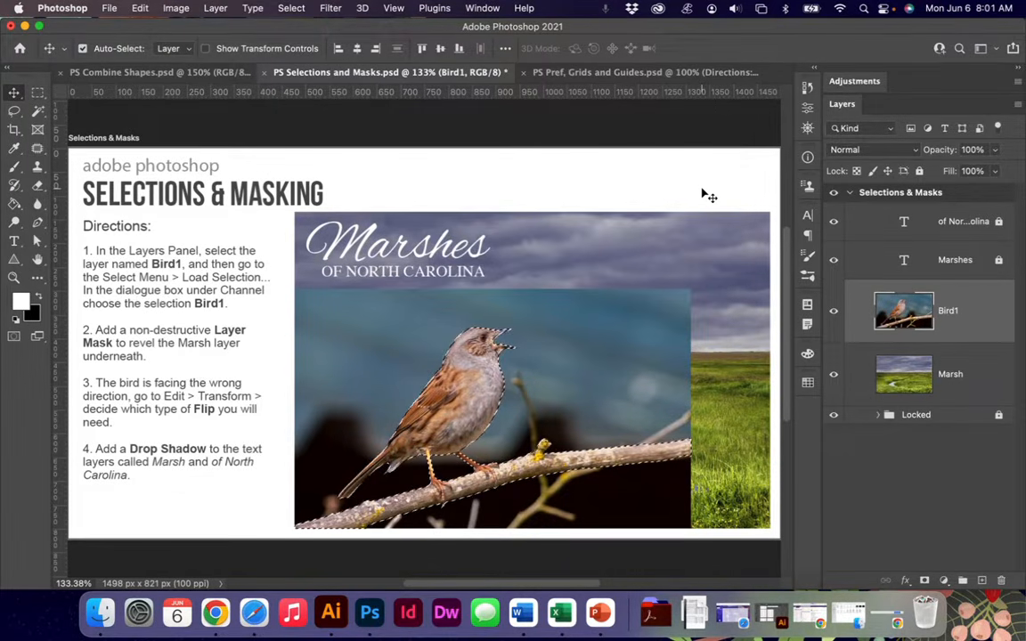
# Examine the selection outline around the bird and branch at 300% zoom, including with the Quick Mask overlay
pyautogui.press('super+equal')
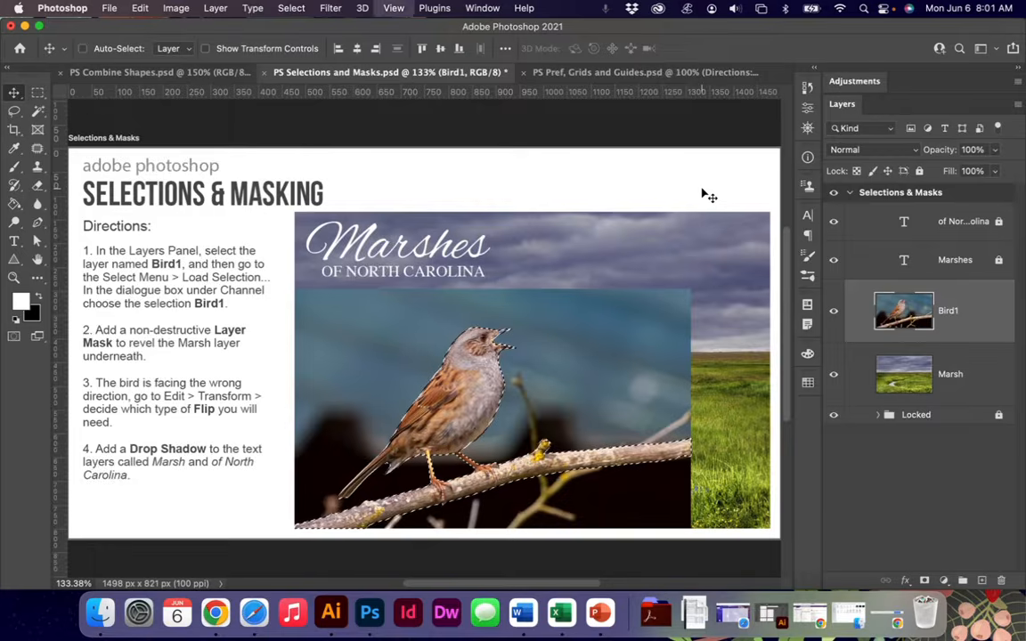
pyautogui.scroll(-5, 554, 372)
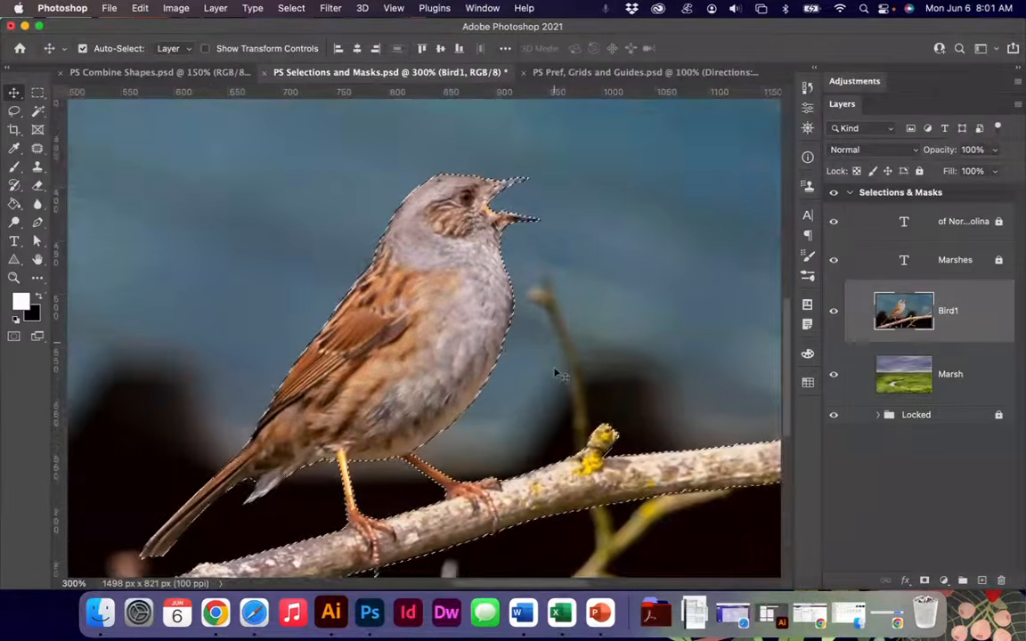
pyautogui.scroll(-5, 554, 372)
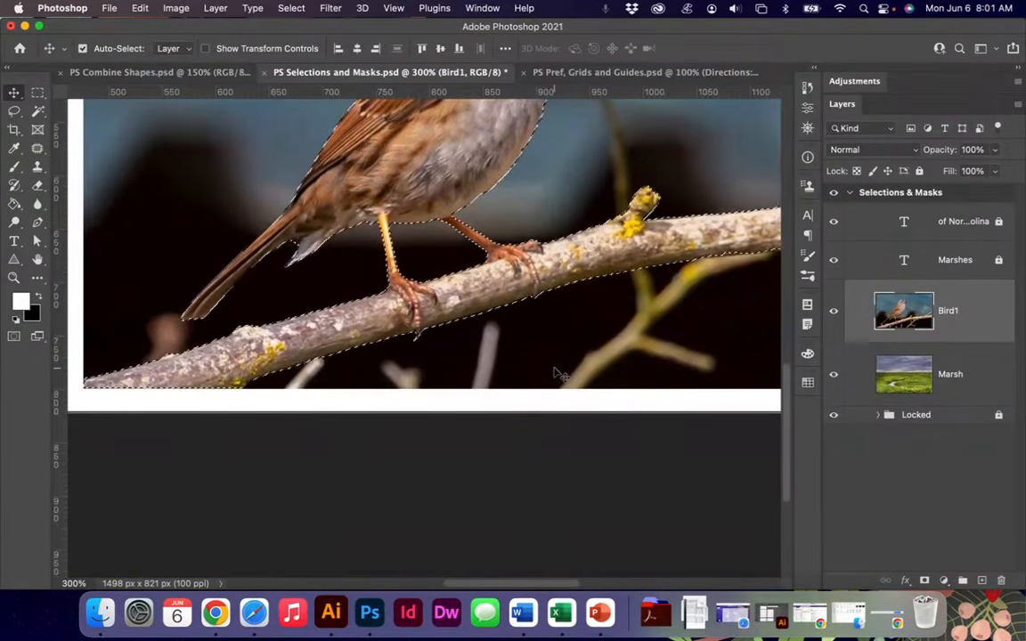
pyautogui.hscroll(3, 554, 372)
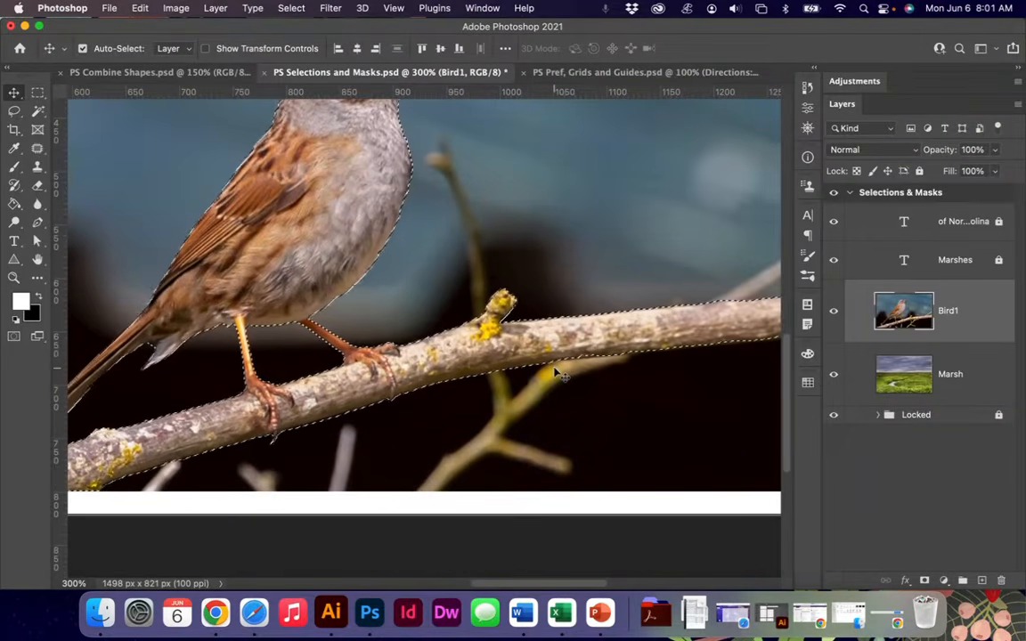
pyautogui.hscroll(2, 554, 372)
pyautogui.hscroll(3, 554, 372)
pyautogui.scroll(2, 553, 372)
pyautogui.hscroll(-1, 554, 372)
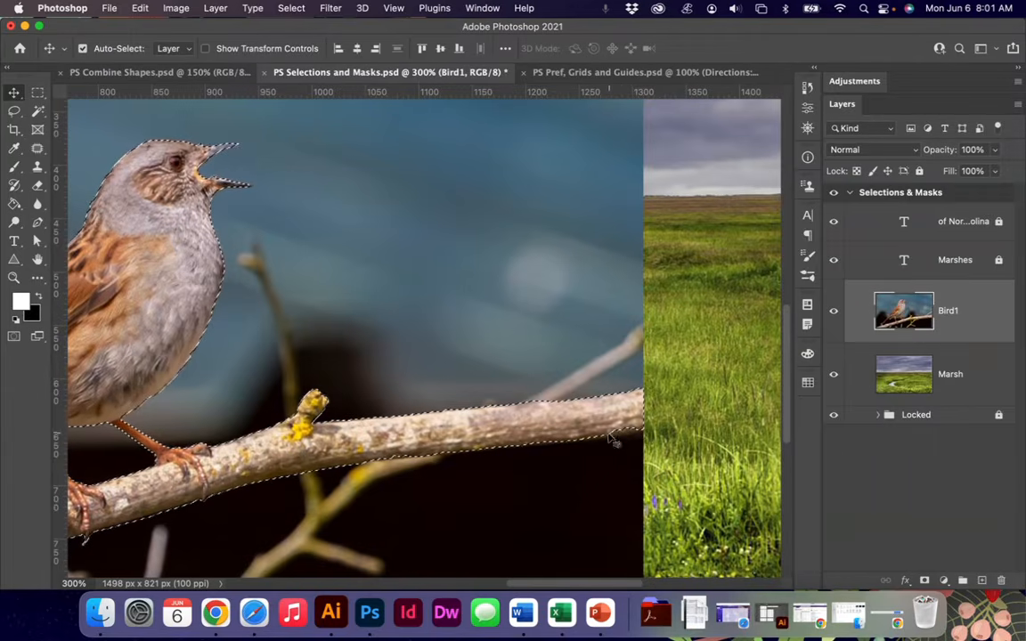
pyautogui.press('q')
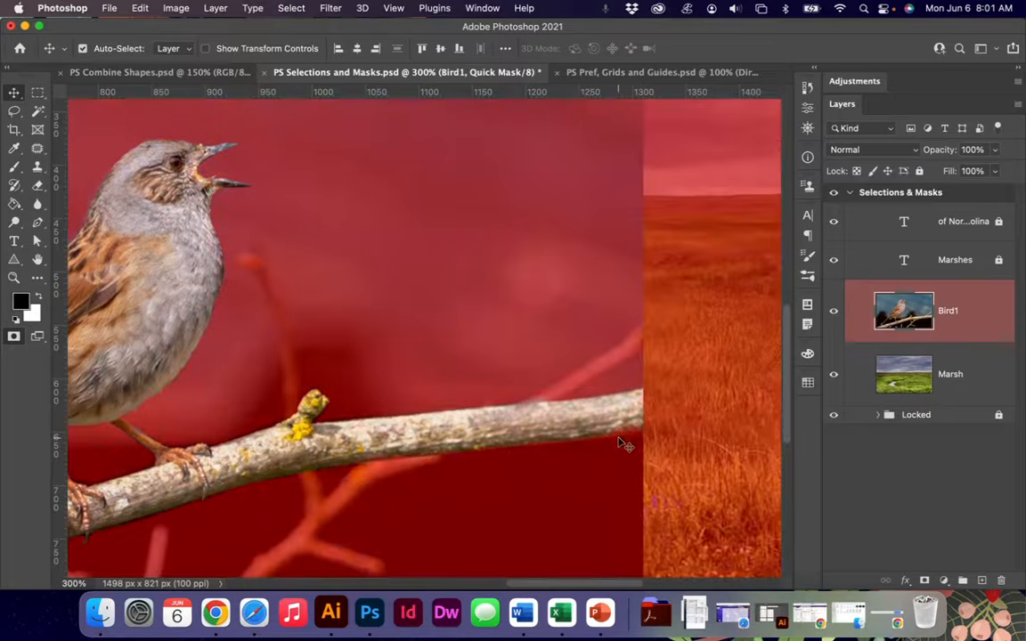
pyautogui.press('q')
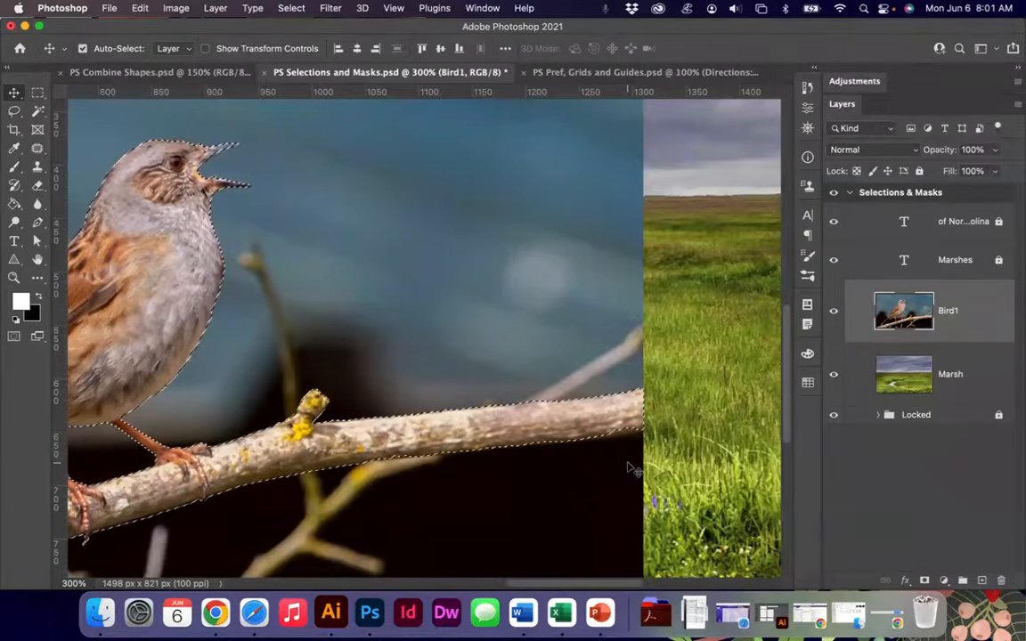
# Reduce the Eraser to size 20 in Quick Mask mode, and return to the standard selection with the Move tool
pyautogui.press('q')
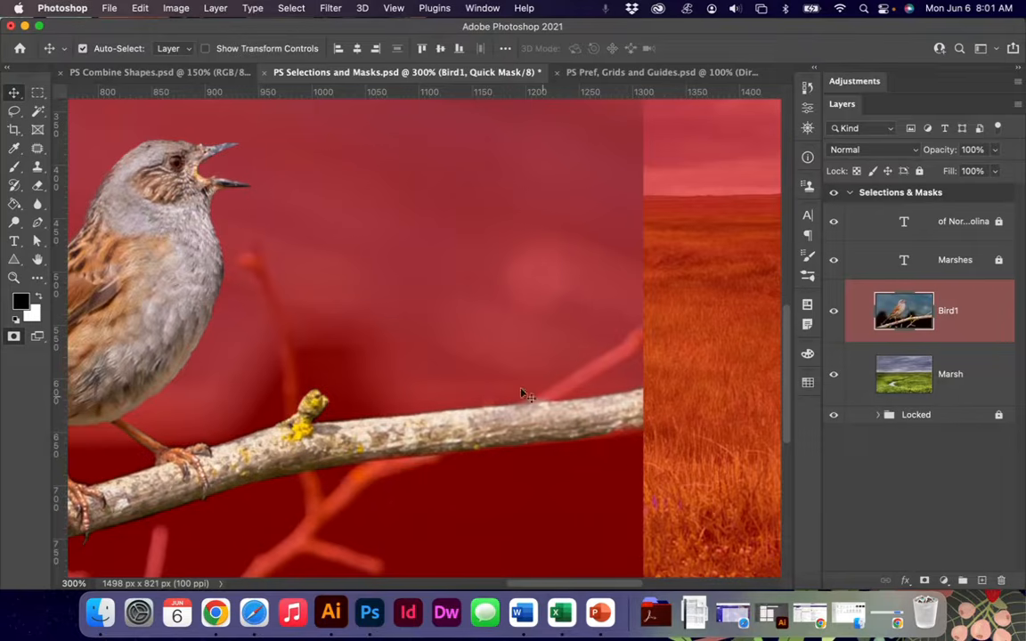
pyautogui.press('e')
pyautogui.press('[')
pyautogui.press('[')
pyautogui.press('[')
pyautogui.press('[')
pyautogui.press('[')
pyautogui.press('[')
pyautogui.press('[')
pyautogui.press('[')
pyautogui.press('[')
pyautogui.press('[')
pyautogui.press('[')
pyautogui.press('[')
pyautogui.press('[')
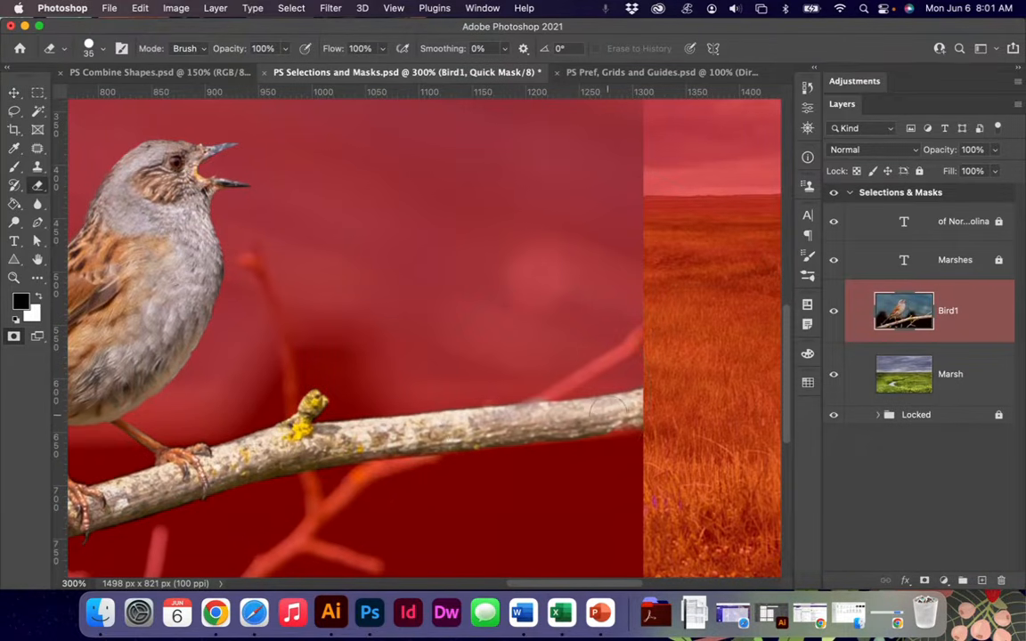
pyautogui.press('[')
pyautogui.press('[')
pyautogui.press('[')
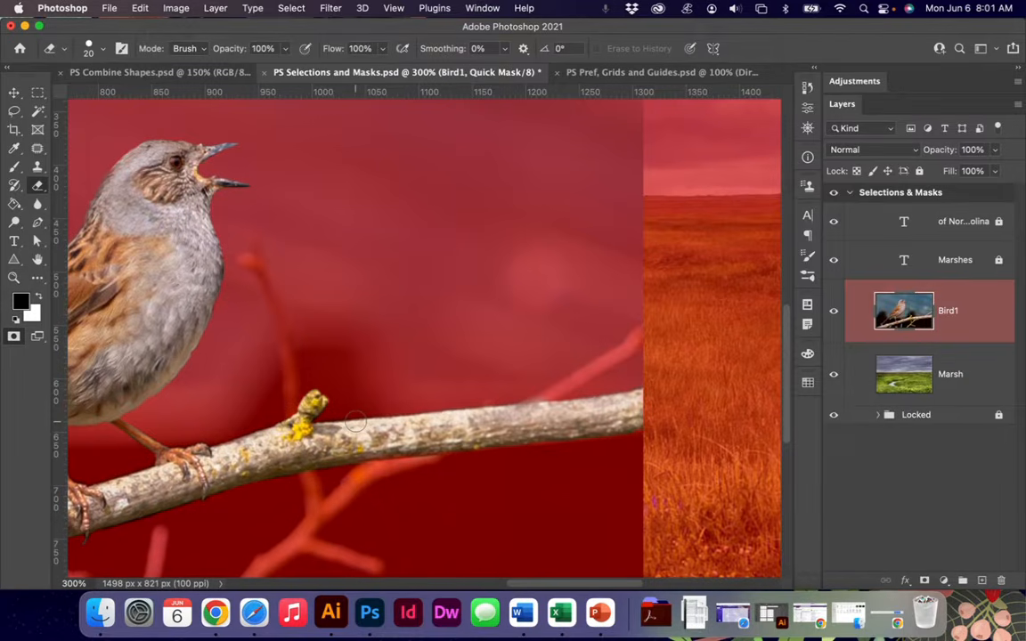
pyautogui.press('q')
pyautogui.press('super+0')
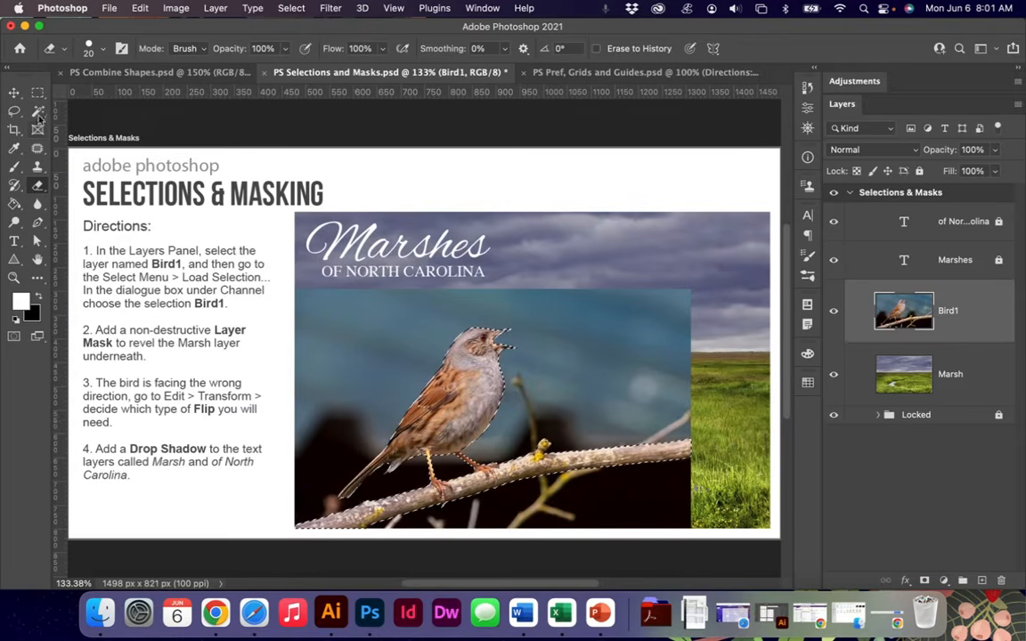
pyautogui.click(13, 92)
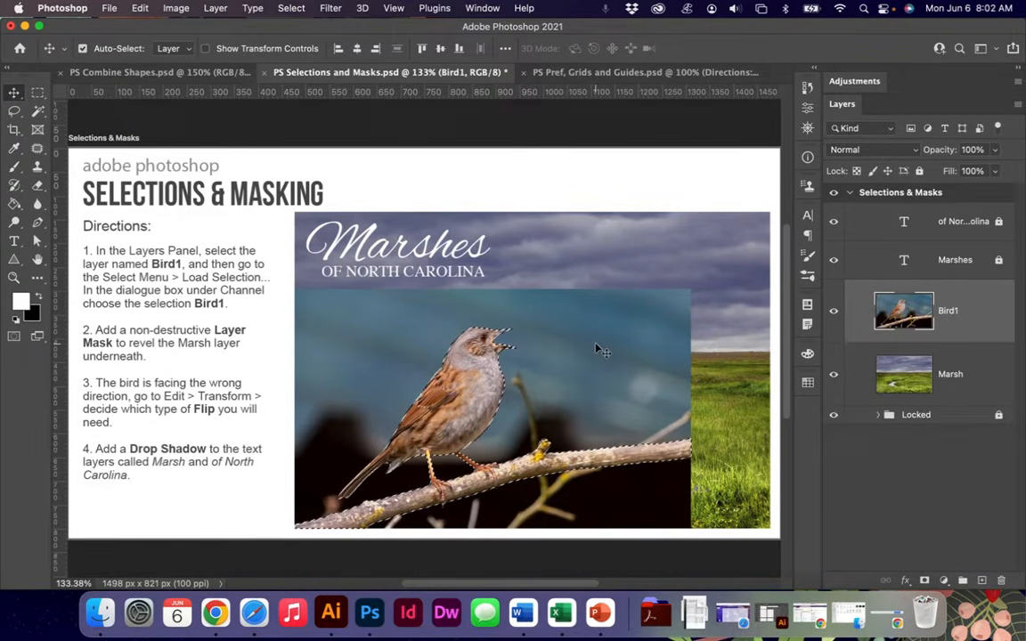
# Deselect and shift the Bird1 photo to the right, and load the Bird1 channel as a selection over it
pyautogui.press('super+d')
pyautogui.moveTo(649, 351); pyautogui.dragTo(721, 351)
pyautogui.click(252, 8)
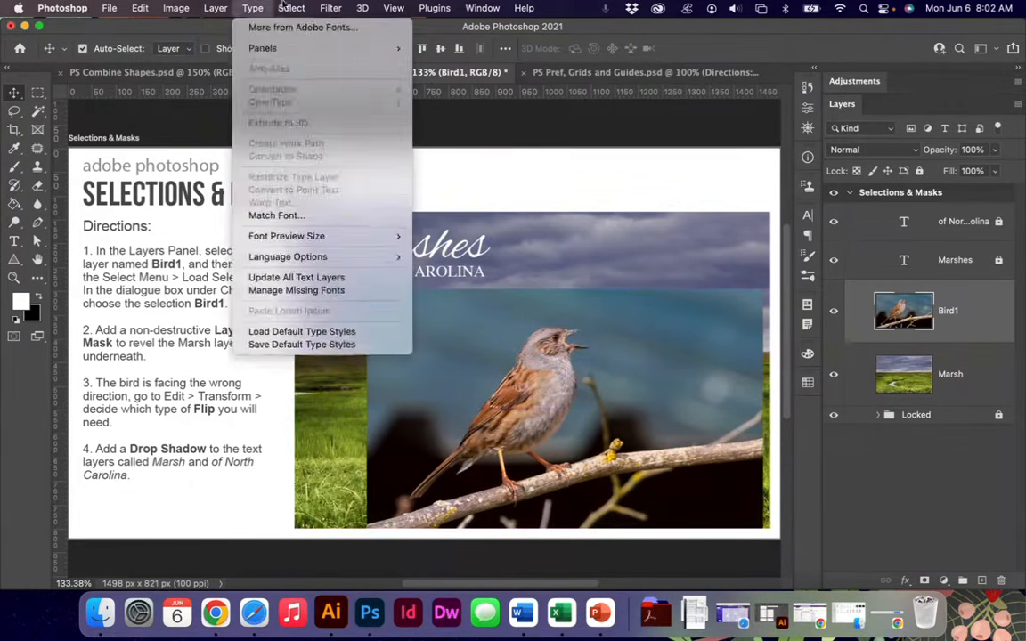
pyautogui.moveTo(291, 8)
pyautogui.click(319, 312)
pyautogui.click(605, 225)
pyautogui.click(499, 242)
pyautogui.click(689, 194)
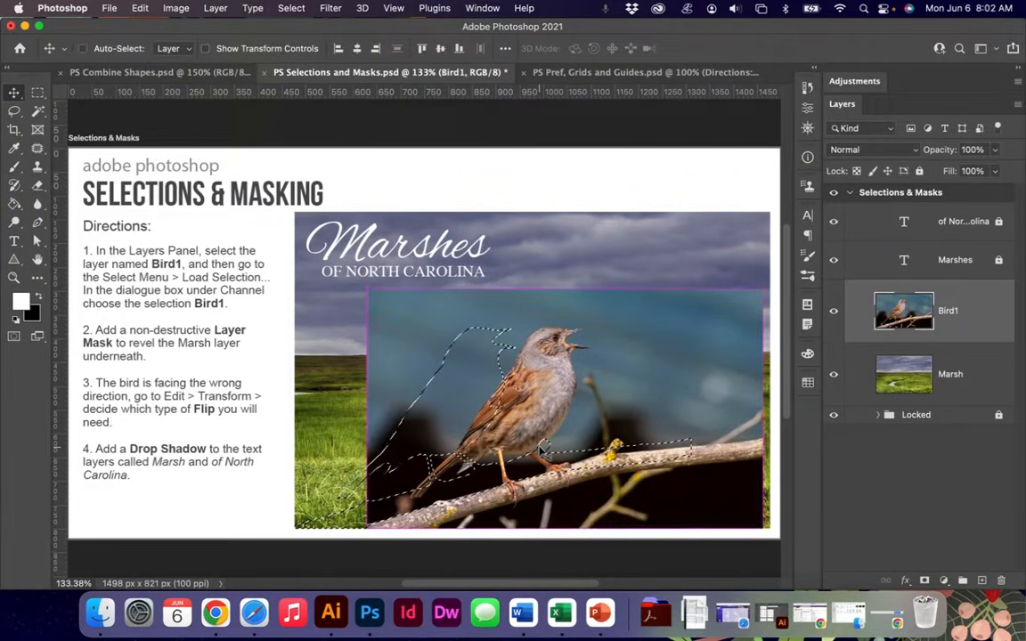
# Undo the reloaded selection, the photo's move and the deselection
pyautogui.press('super+z')
pyautogui.press('super+z')
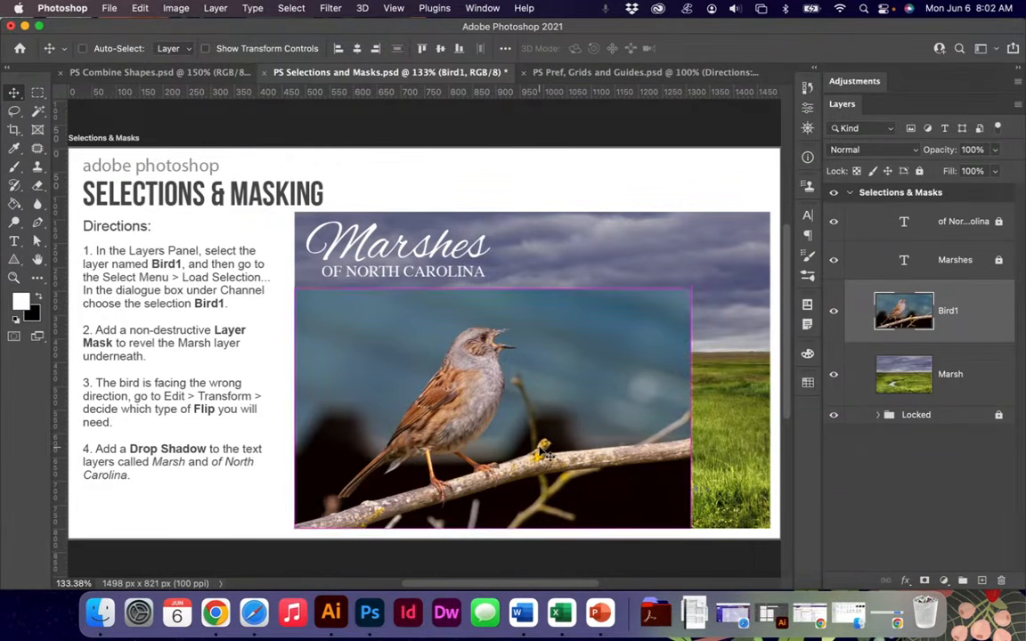
pyautogui.click(287, 8)
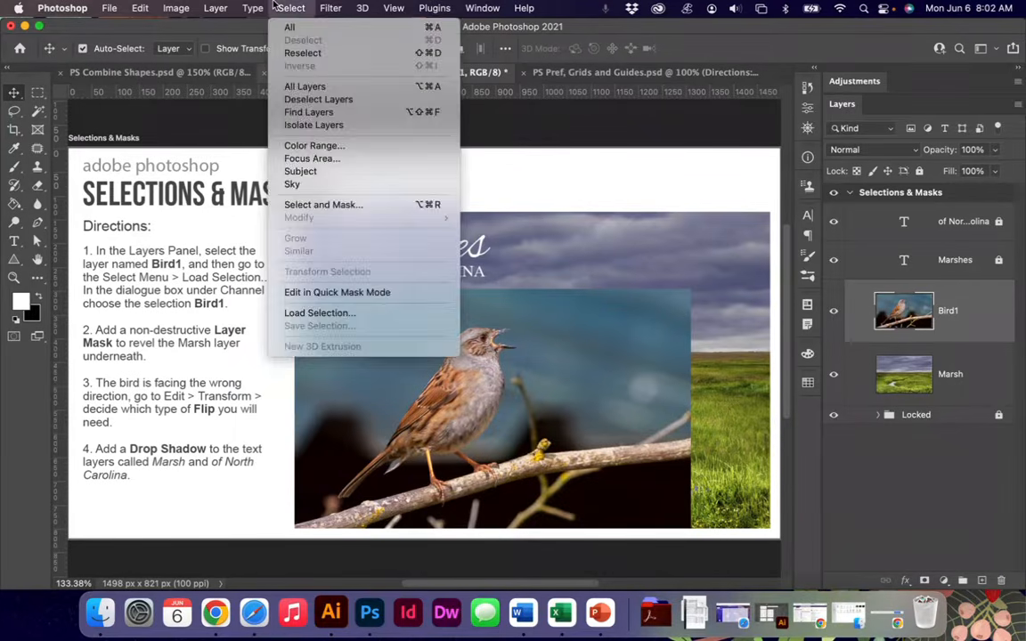
pyautogui.click(274, 4)
pyautogui.press('super+z')
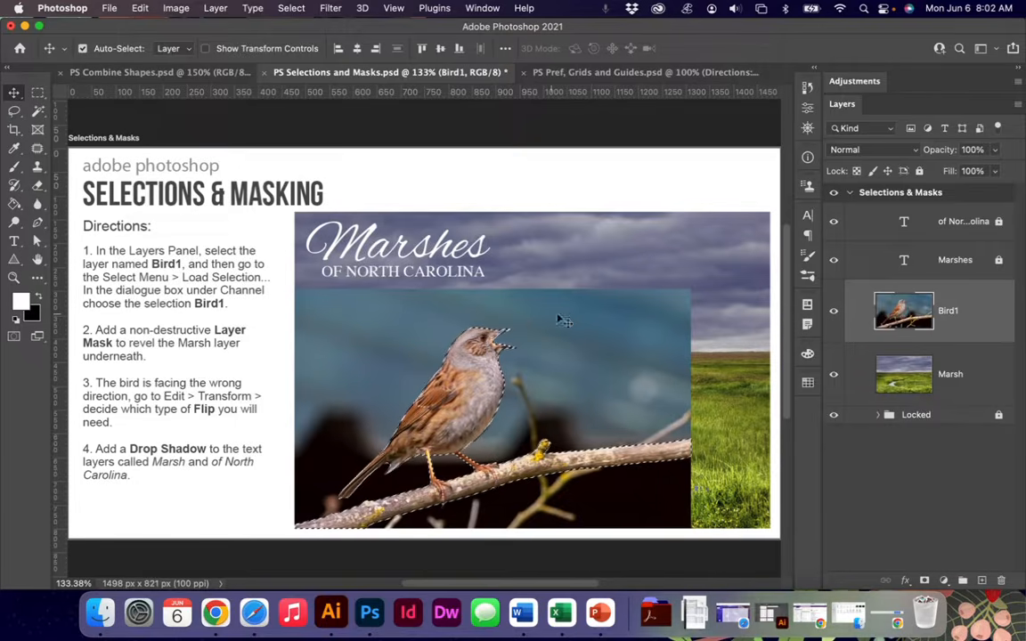
# Add a layer mask to the Bird1 layer from the active bird selection
pyautogui.click(924, 580)
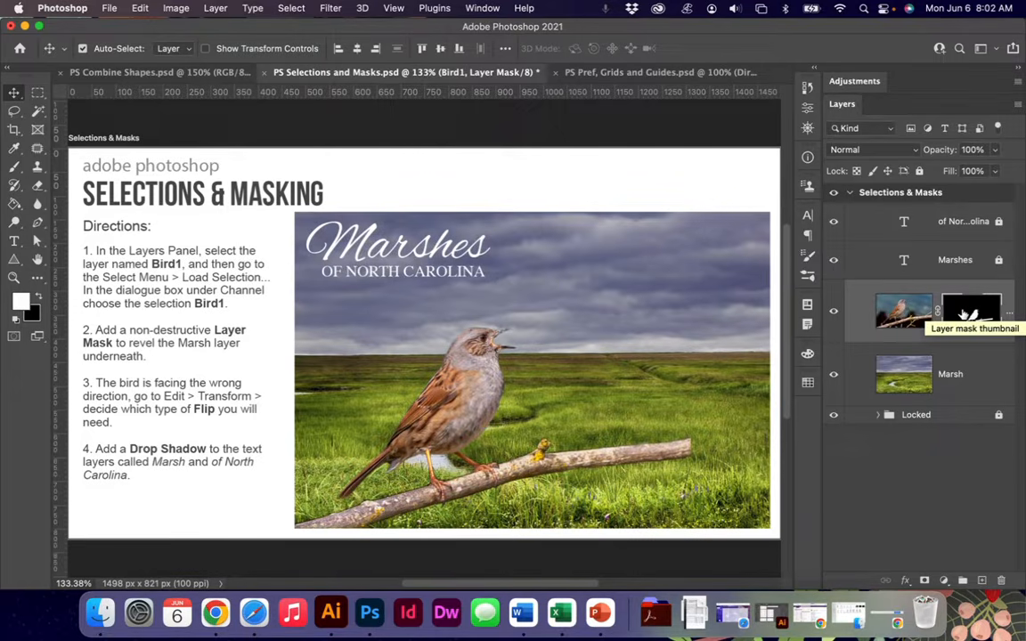
pyautogui.click(966, 314)
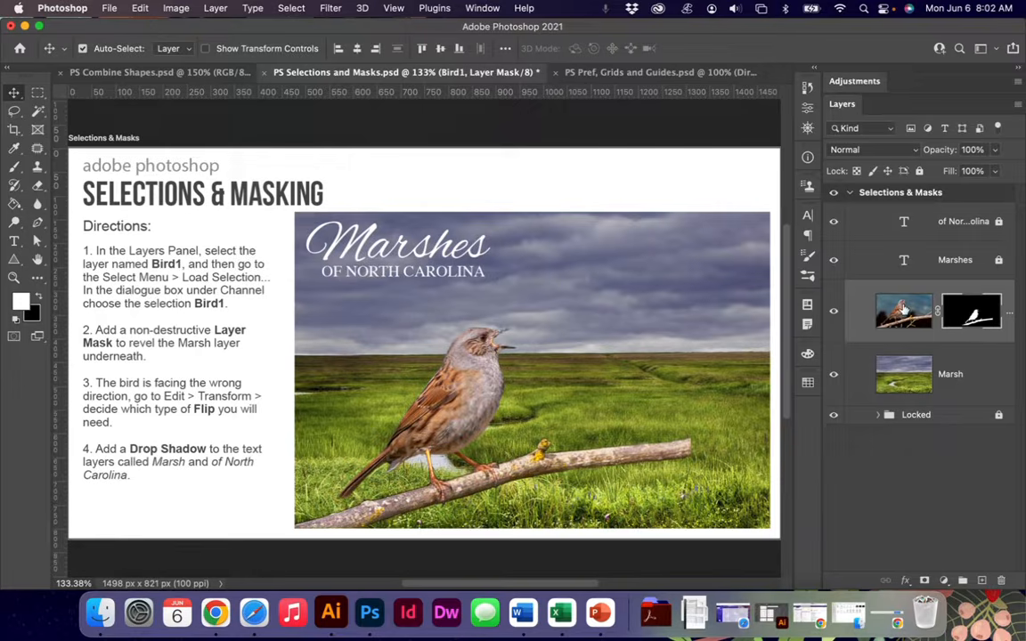
# Flip the masked Bird1 layer horizontally
pyautogui.click(138, 7)
pyautogui.click(138, 7)
pyautogui.click(138, 7)
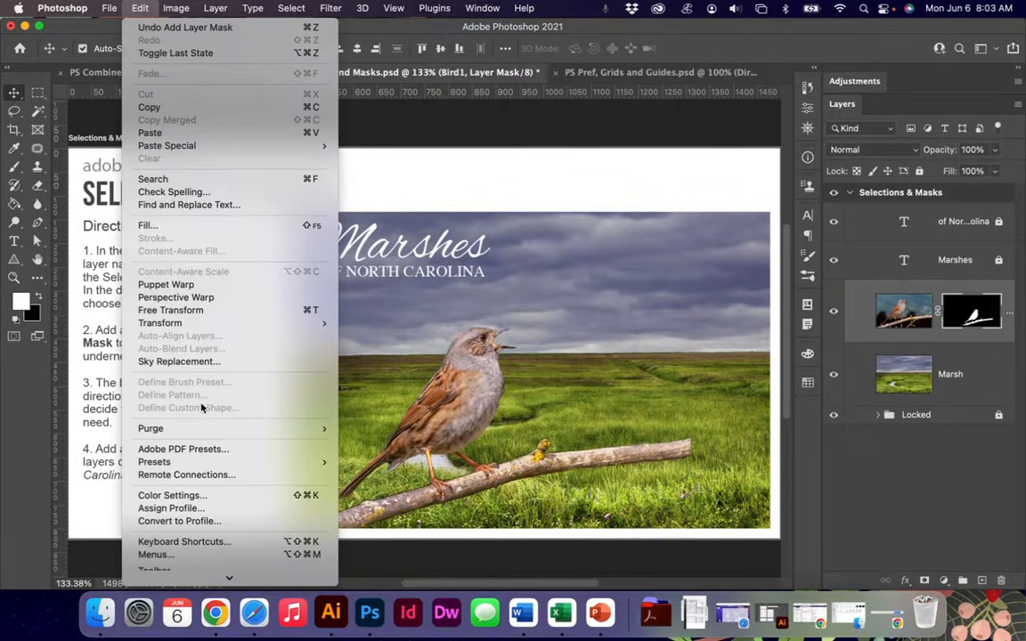
pyautogui.moveTo(214, 322)
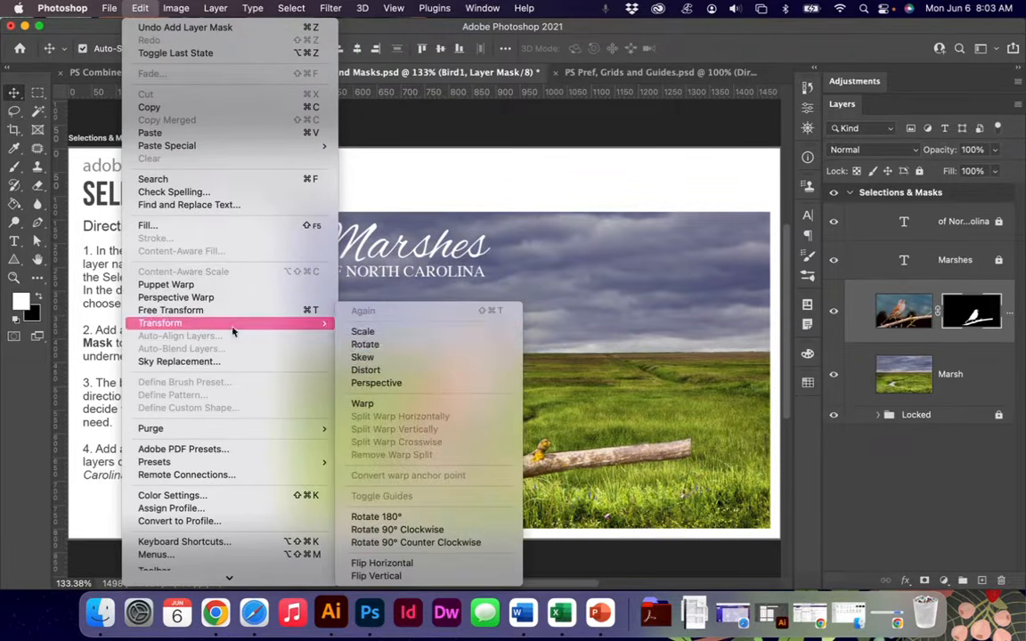
pyautogui.click(378, 564)
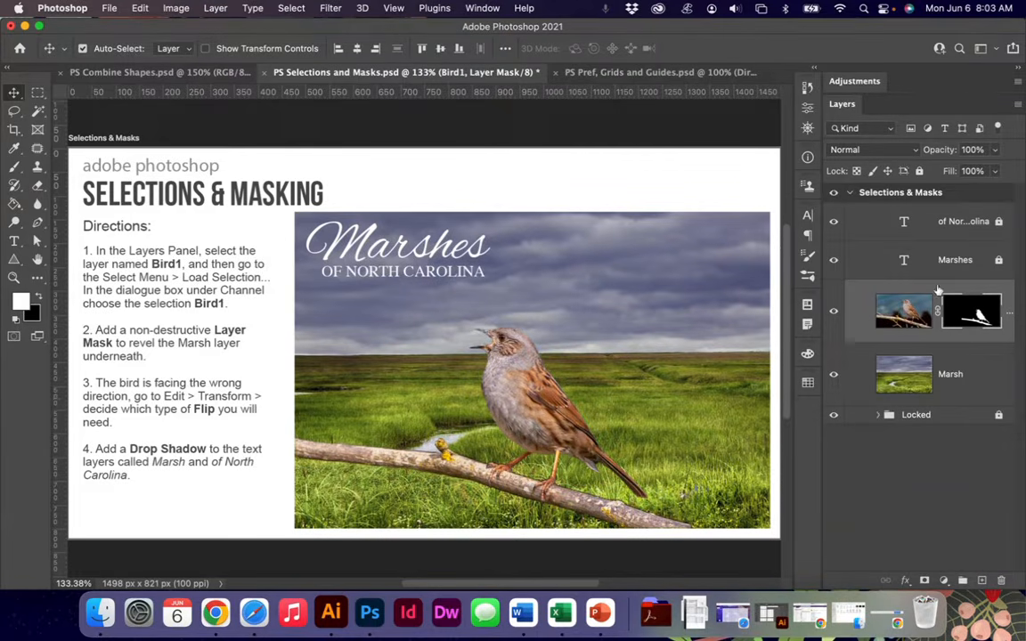
# Hide both text layers briefly and show them again
pyautogui.click(833, 221)
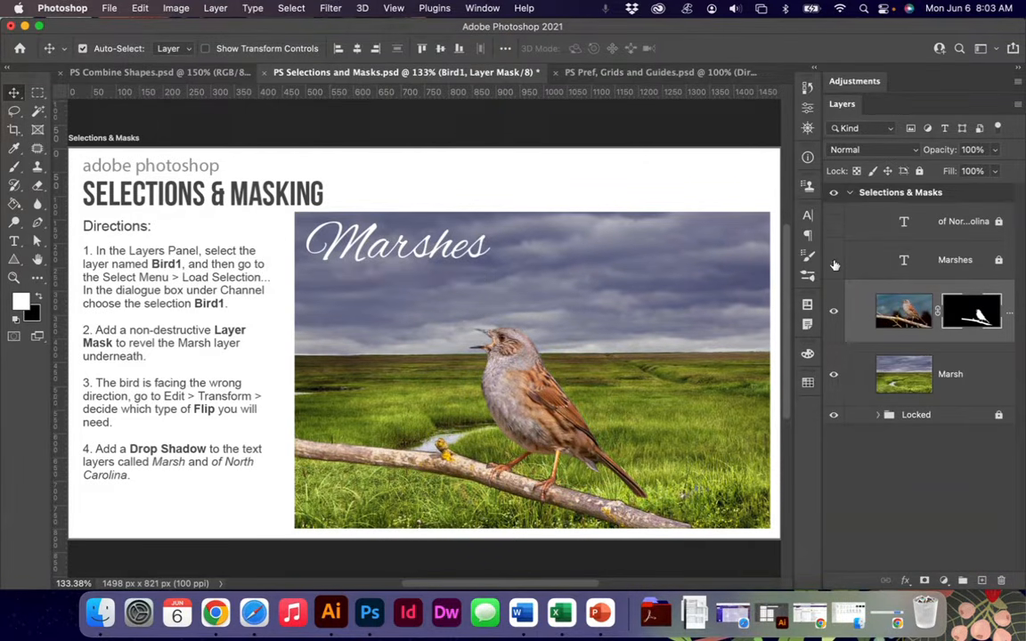
pyautogui.click(833, 259)
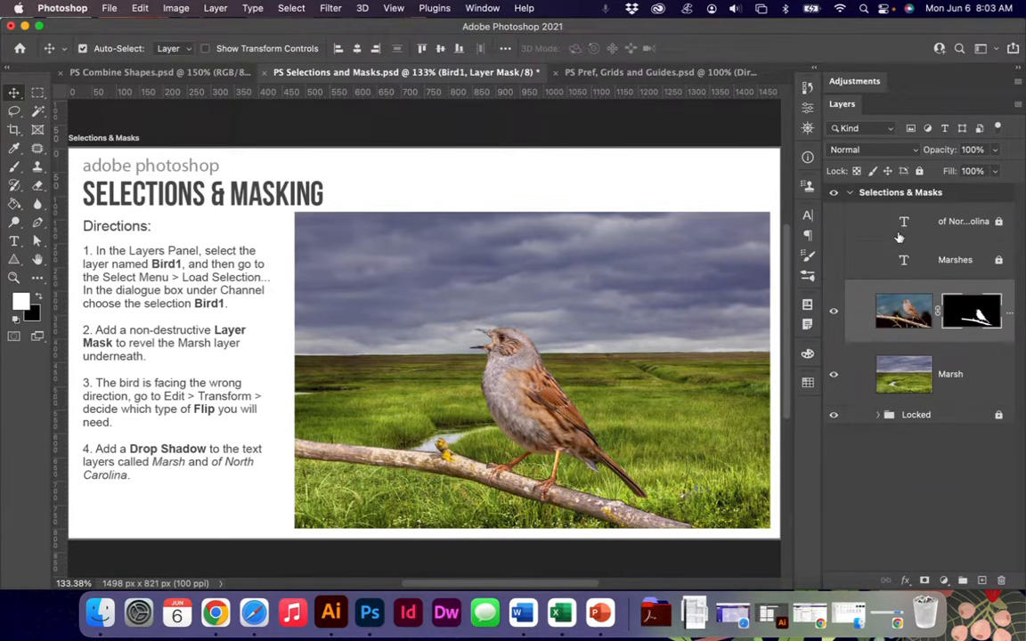
pyautogui.click(833, 220)
pyautogui.click(834, 260)
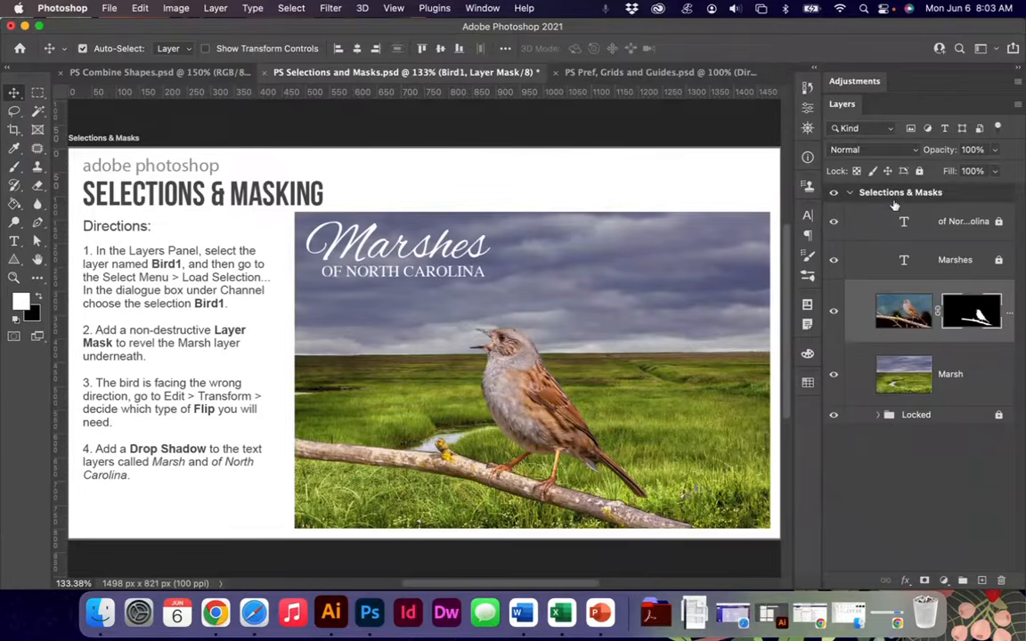
# Unlock the "of North Carolina" and "Marshes" text layers
pyautogui.click(930, 223)
pyautogui.click(948, 259)
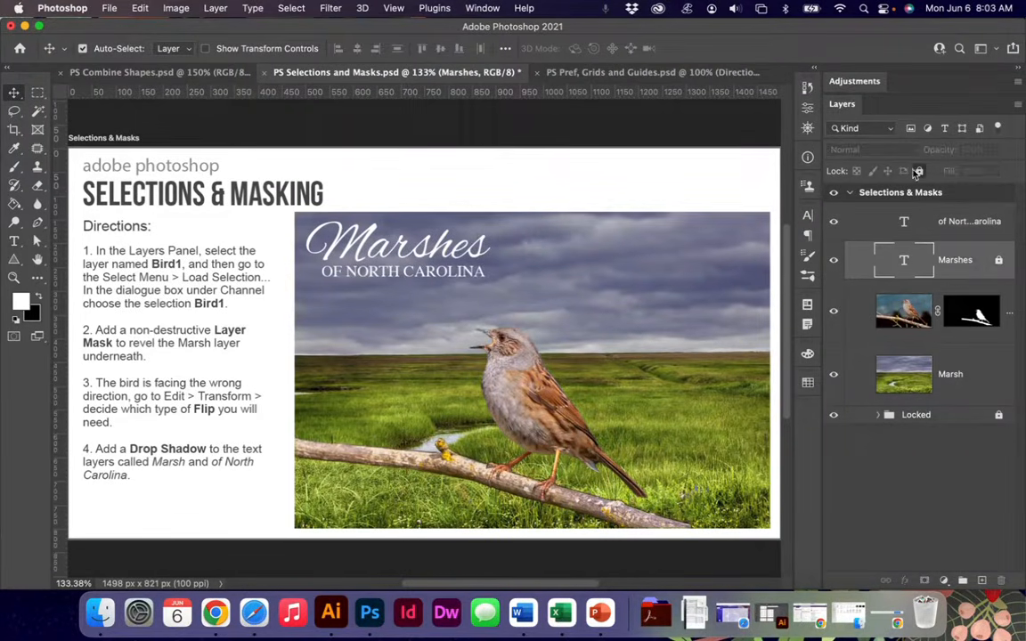
# Add a Drop Shadow to the "of North Carolina" text layer with 54% opacity, 4 px distance and 2 px size
pyautogui.click(877, 221)
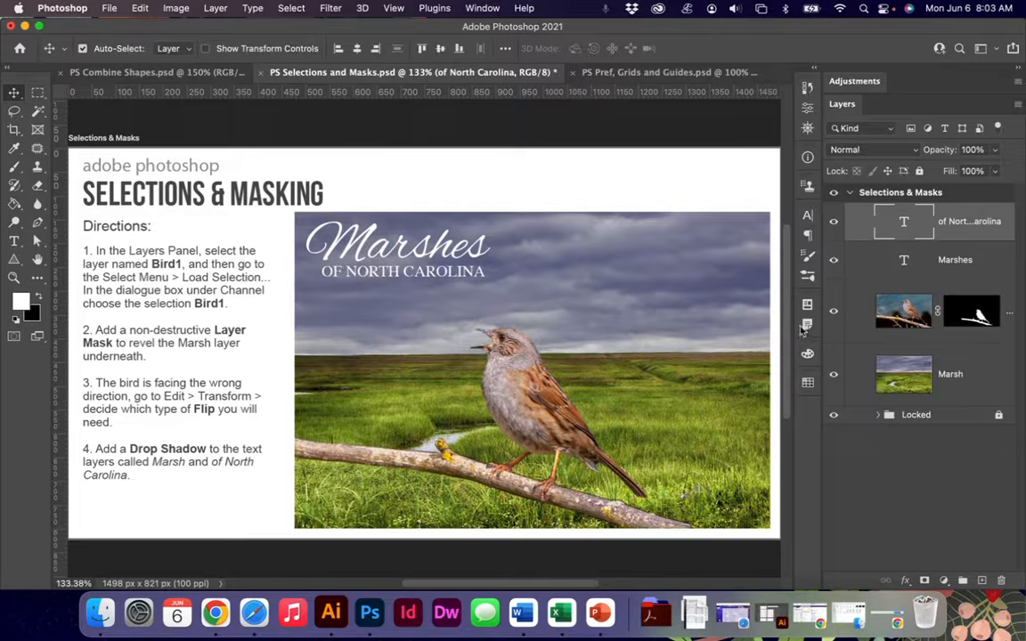
pyautogui.doubleClick(862, 218)
pyautogui.click(412, 352)
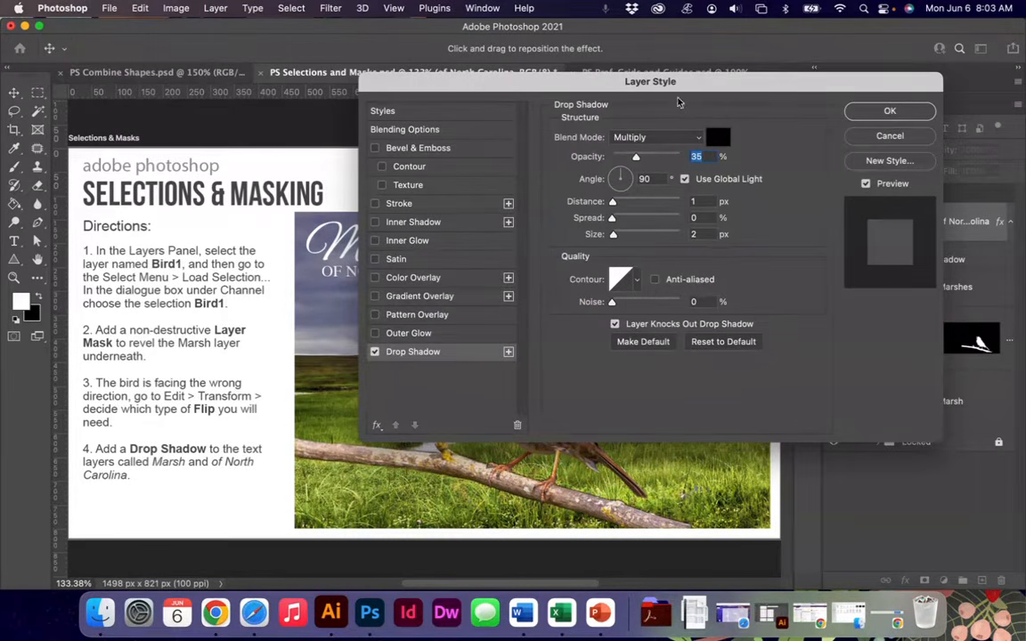
pyautogui.moveTo(680, 89); pyautogui.dragTo(473, 67)
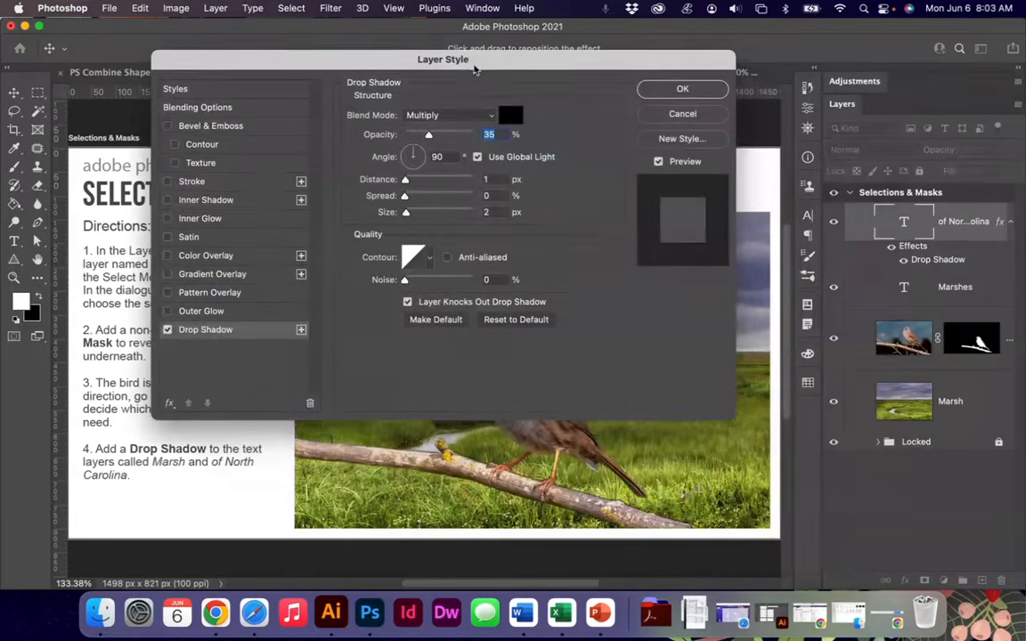
pyautogui.moveTo(428, 135); pyautogui.dragTo(442, 139)
pyautogui.moveTo(425, 75); pyautogui.dragTo(738, 106)
pyautogui.moveTo(718, 210); pyautogui.dragTo(720, 212)
pyautogui.click(719, 243)
pyautogui.click(991, 123)
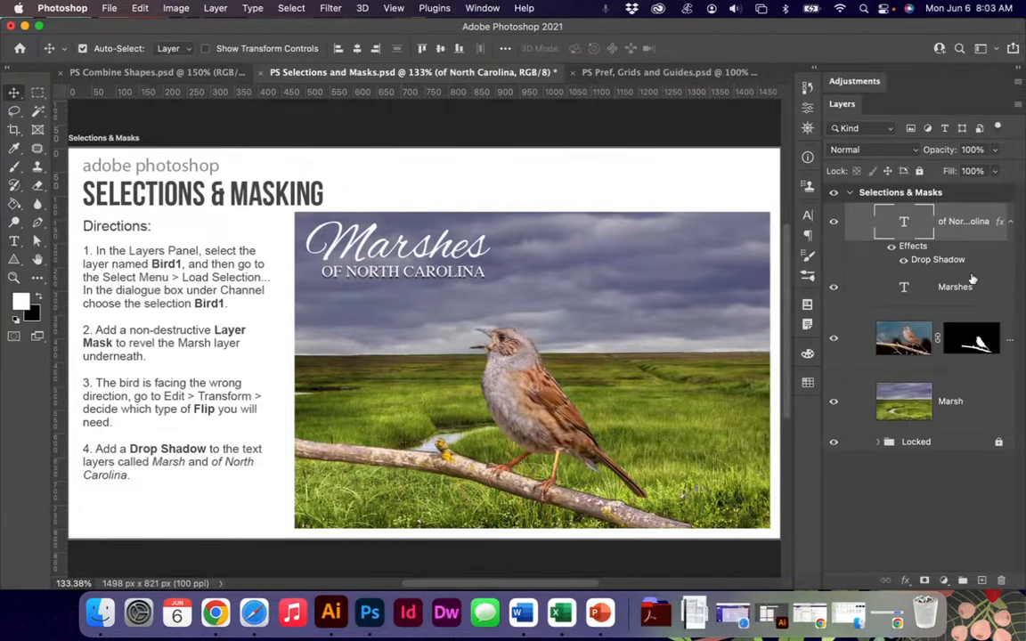
# Add a Drop Shadow to the "Marshes" text layer with 57% opacity, 5 px distance and 4 px size
pyautogui.doubleClick(988, 290)
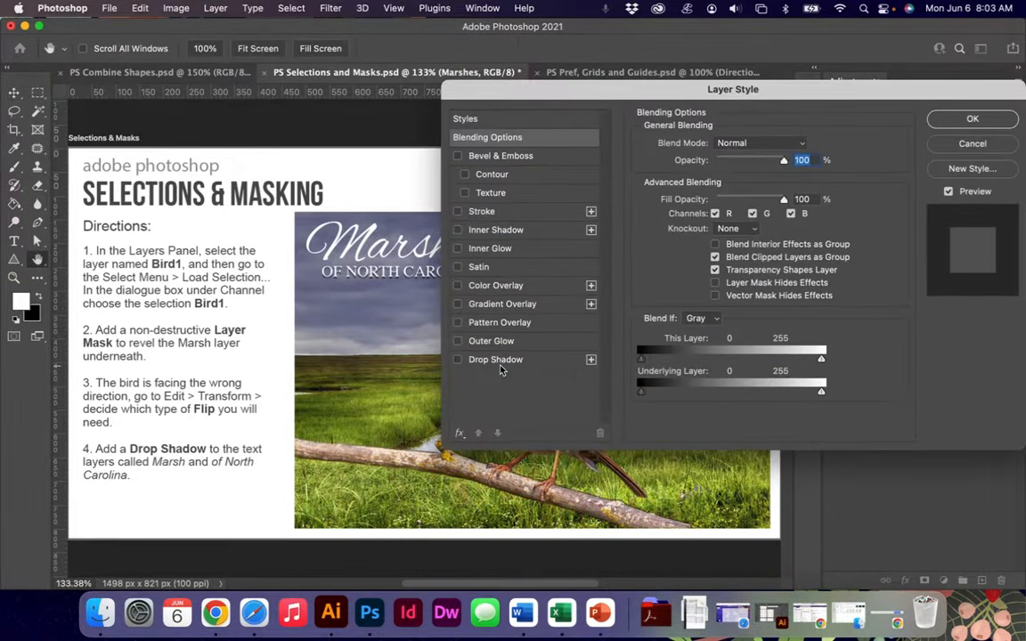
pyautogui.click(499, 360)
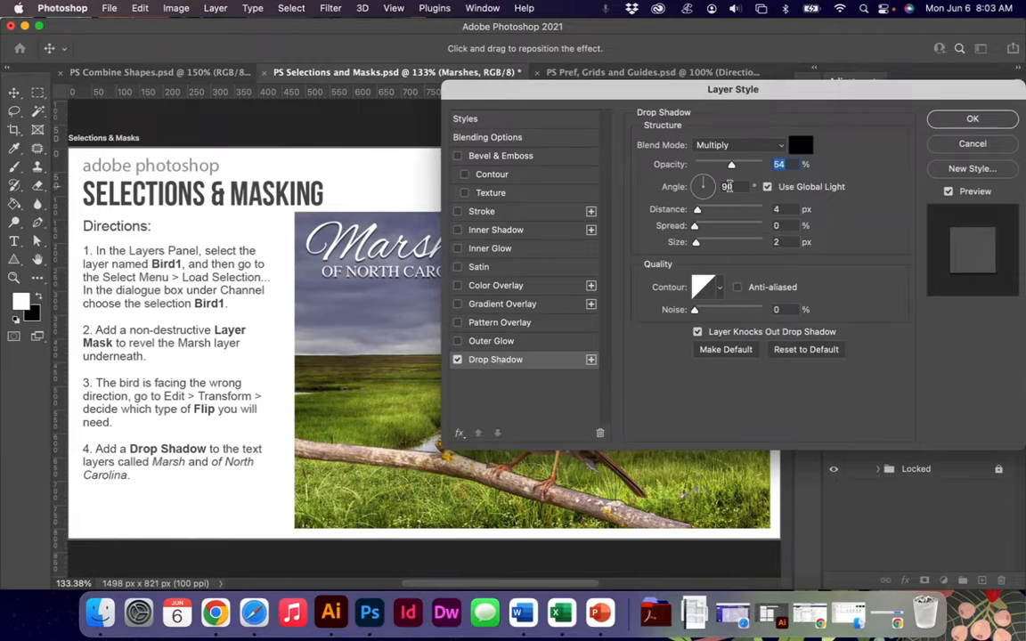
pyautogui.moveTo(732, 169); pyautogui.dragTo(734, 168)
pyautogui.moveTo(696, 212); pyautogui.dragTo(697, 243)
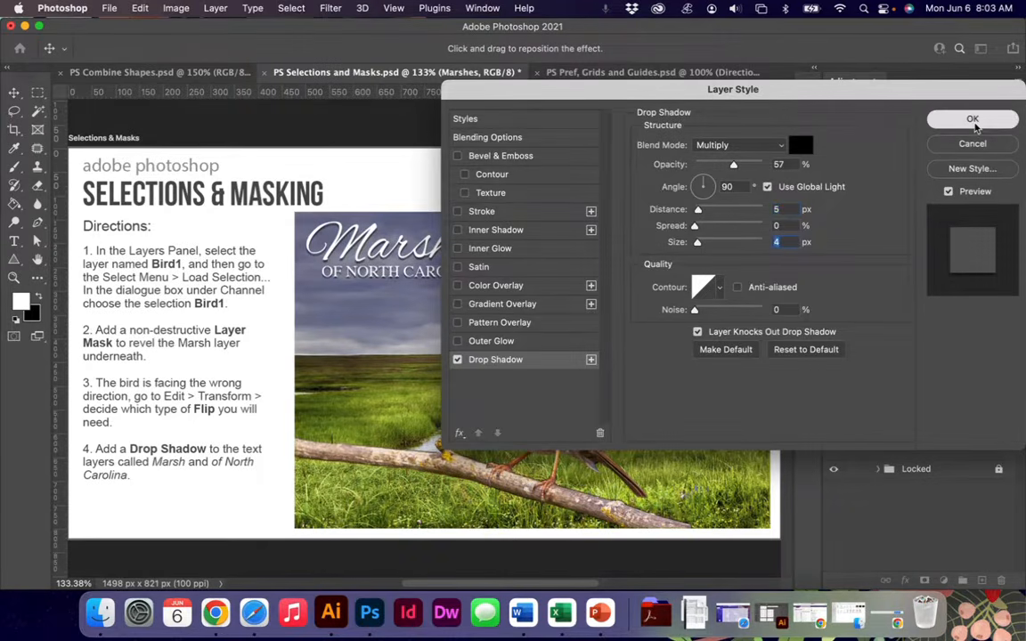
pyautogui.click(975, 121)
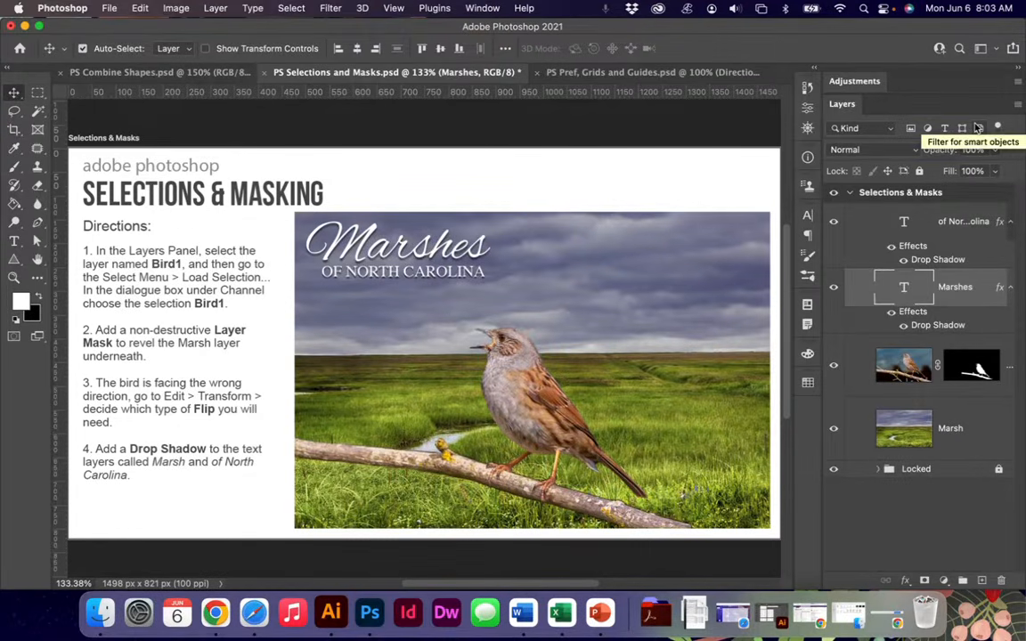